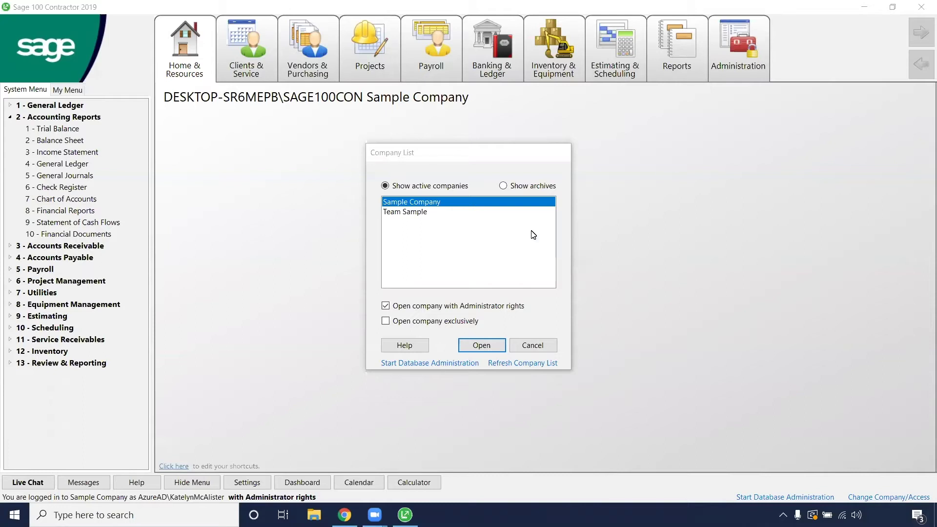
# Reopen Sample Company with administrator rights and dismiss the company list without switching
pyautogui.click(496, 346)
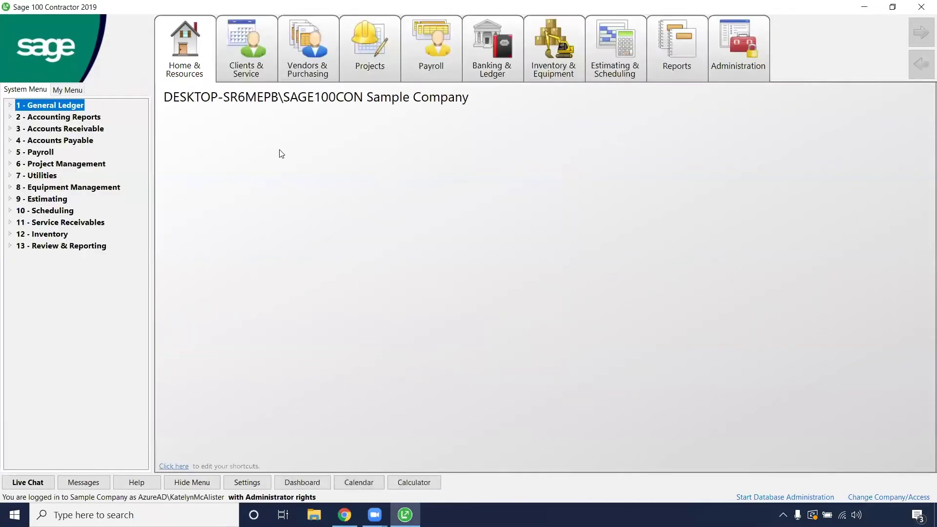
pyautogui.click(889, 498)
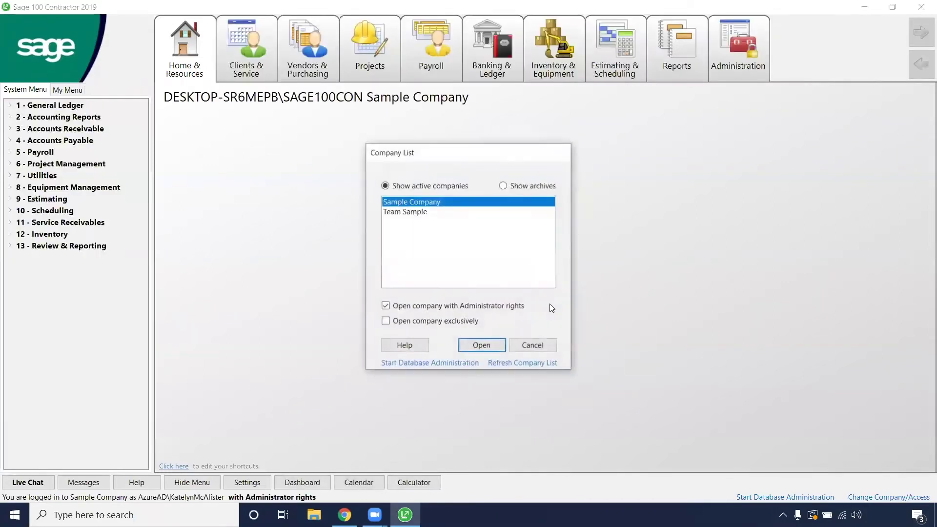
pyautogui.click(533, 345)
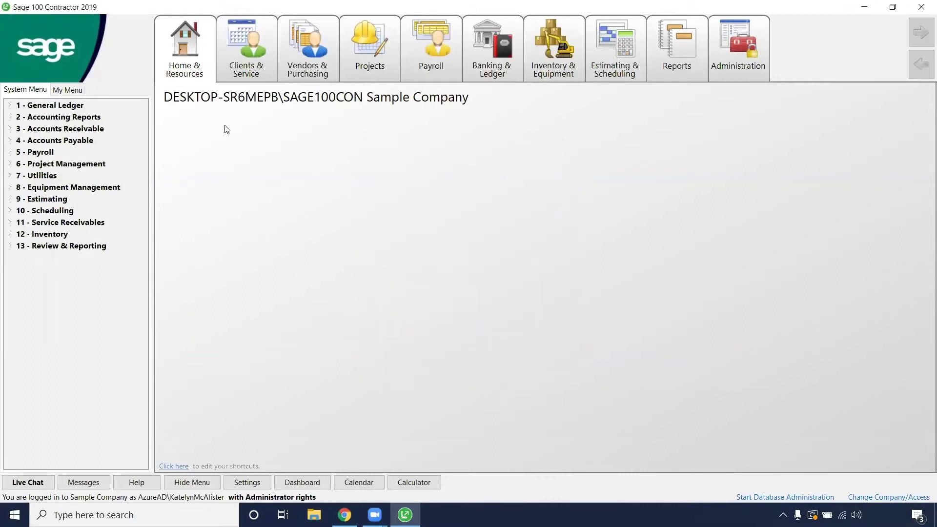
# Expand '2 - Accounting Reports' in the System Menu to show its ten reports
pyautogui.doubleClick(95, 119)
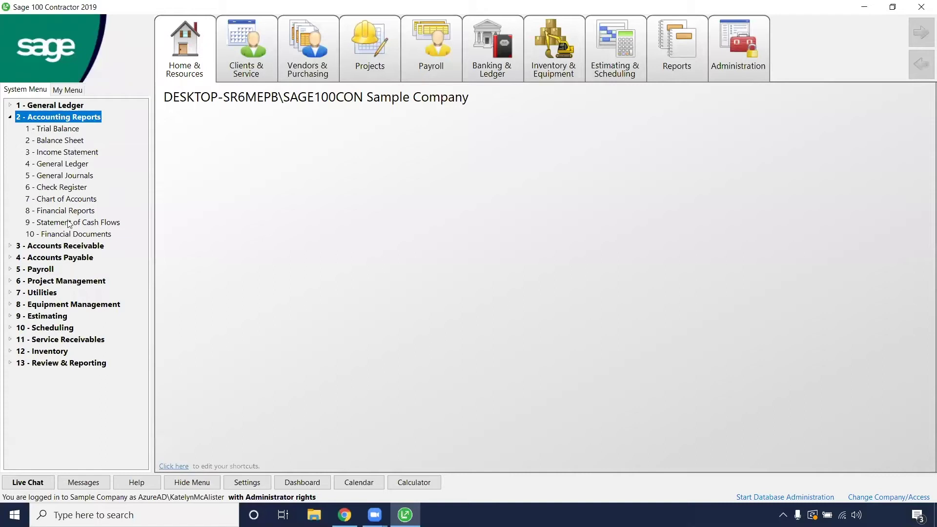
# Choose report 31 This Year/Last Year Comparison in Balance Sheet printing for period 04 2020
pyautogui.doubleClick(66, 142)
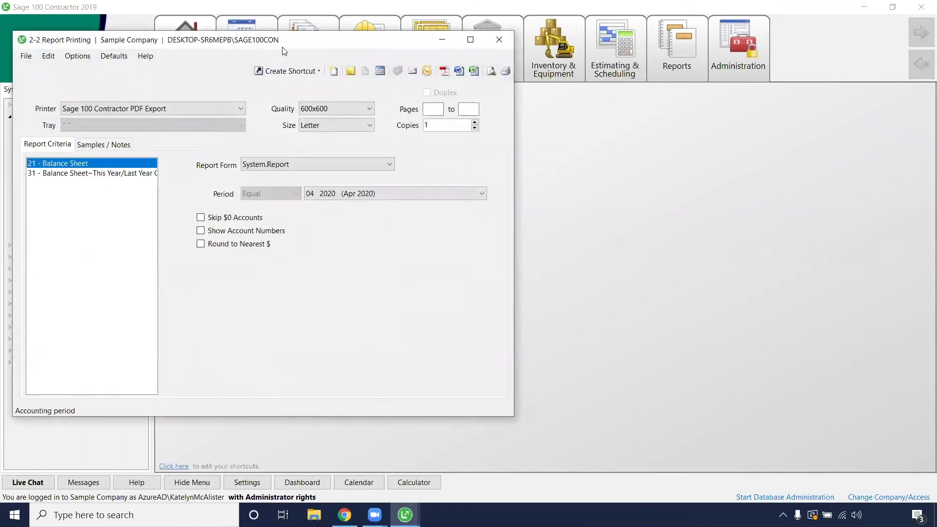
pyautogui.moveTo(283, 50); pyautogui.dragTo(512, 79)
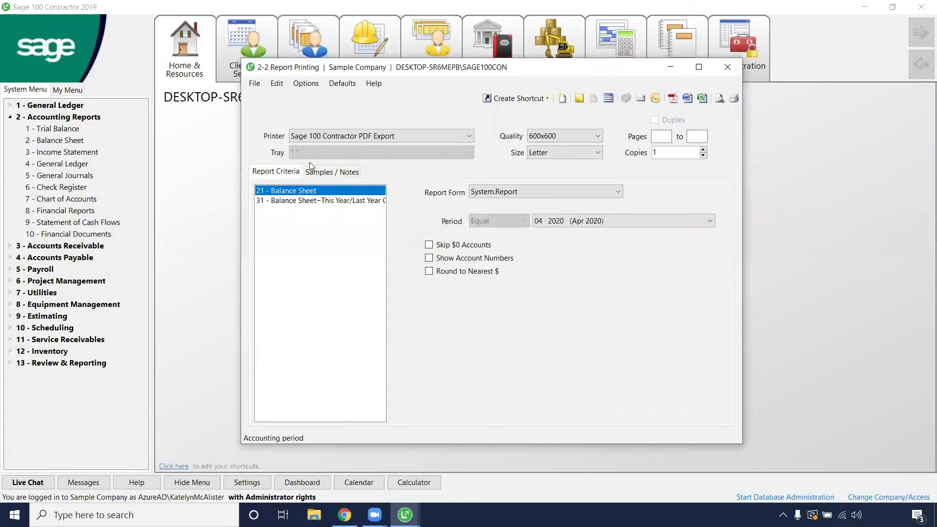
pyautogui.click(324, 190)
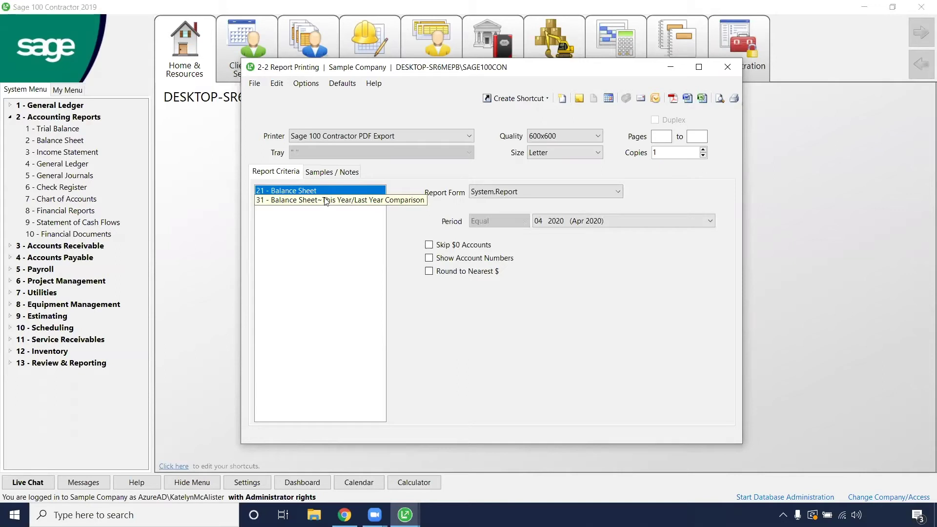
pyautogui.click(325, 201)
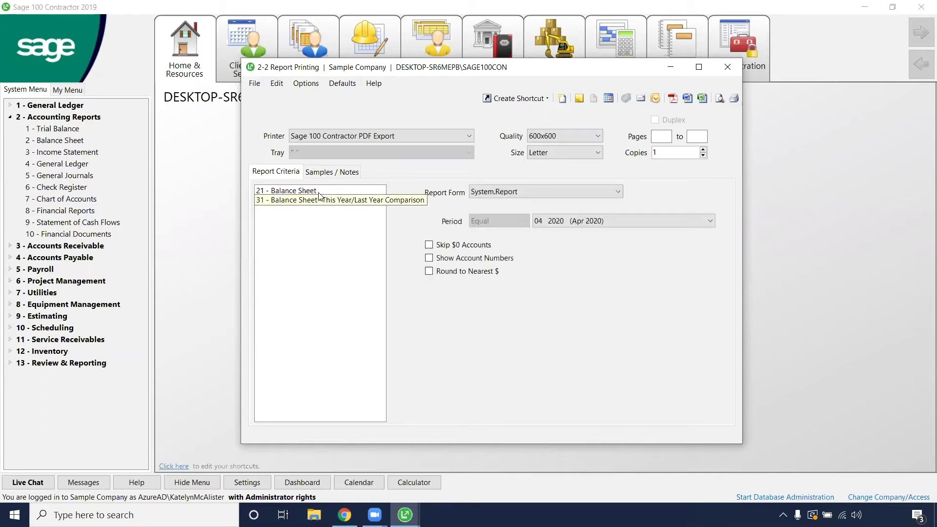
pyautogui.click(547, 222)
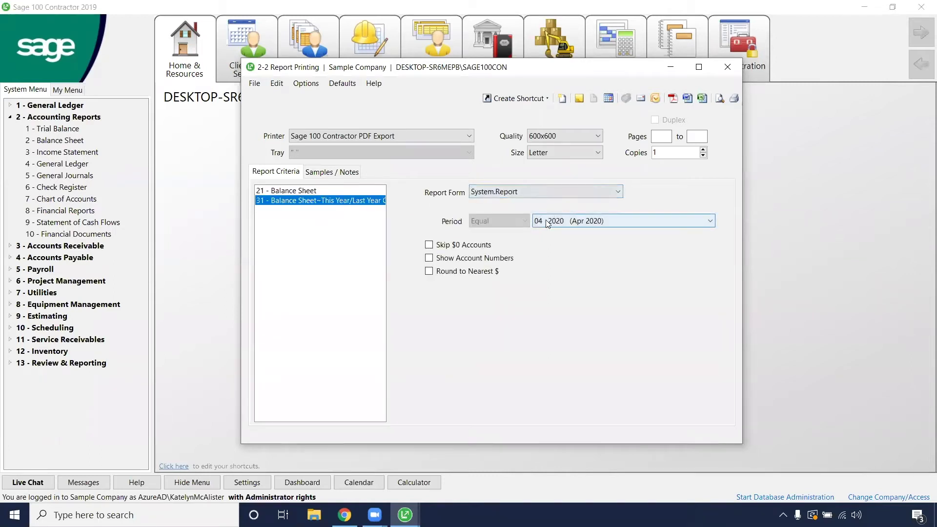
pyautogui.click(546, 222)
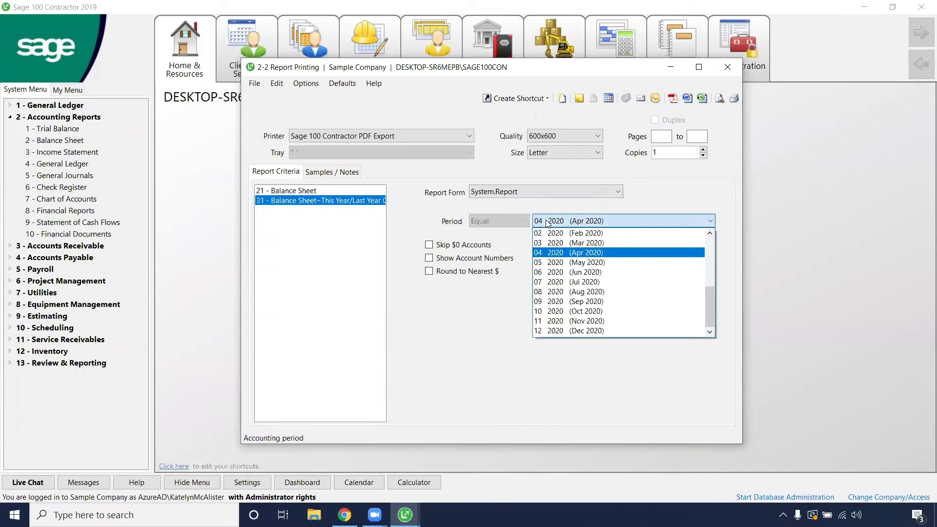
pyautogui.click(544, 255)
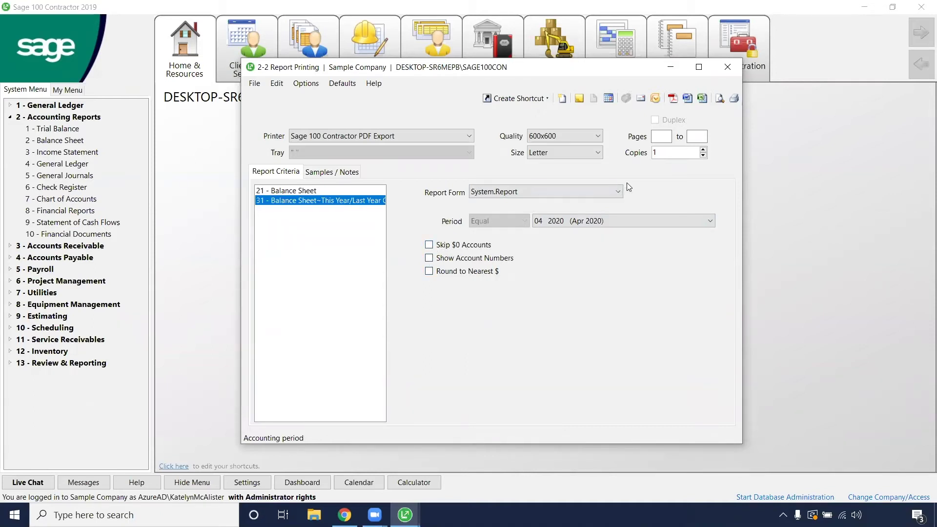
# Preview the April 2020 comparison balance sheet and select the General Checking row
pyautogui.click(721, 98)
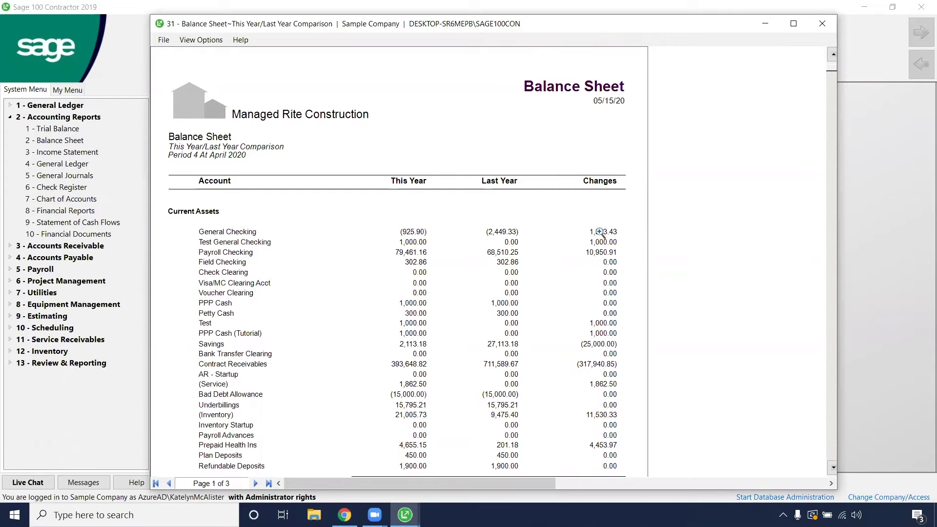
pyautogui.click(601, 233)
# Drill into the General Checking and Payroll Checking ledger details, closing each afterwards
pyautogui.doubleClick(601, 233)
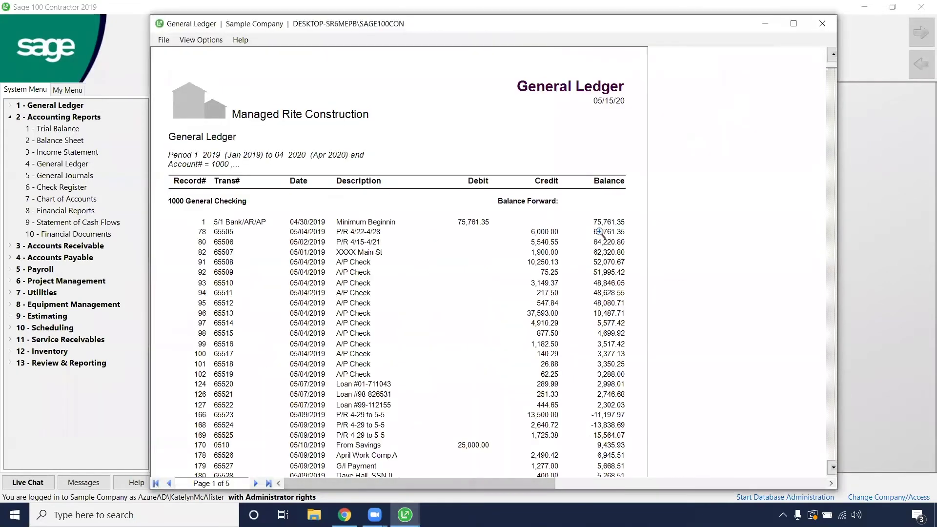
pyautogui.click(823, 23)
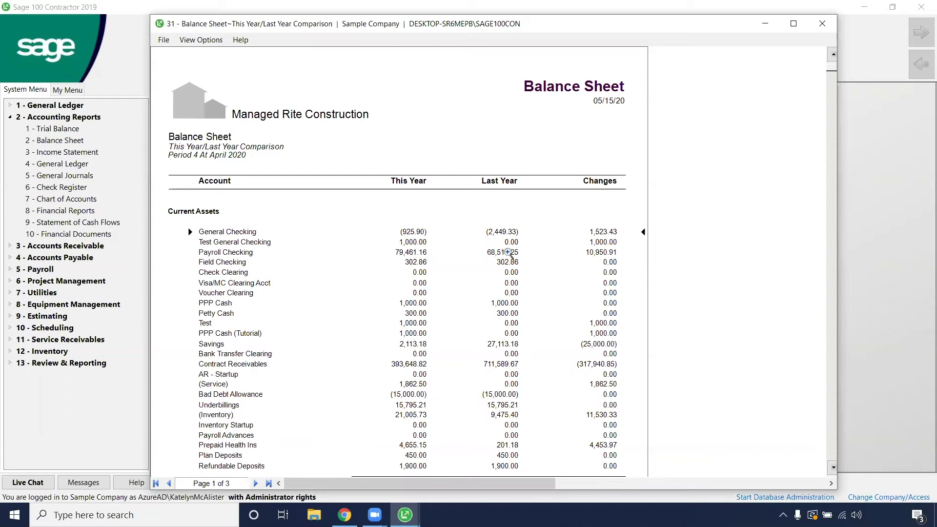
pyautogui.doubleClick(508, 252)
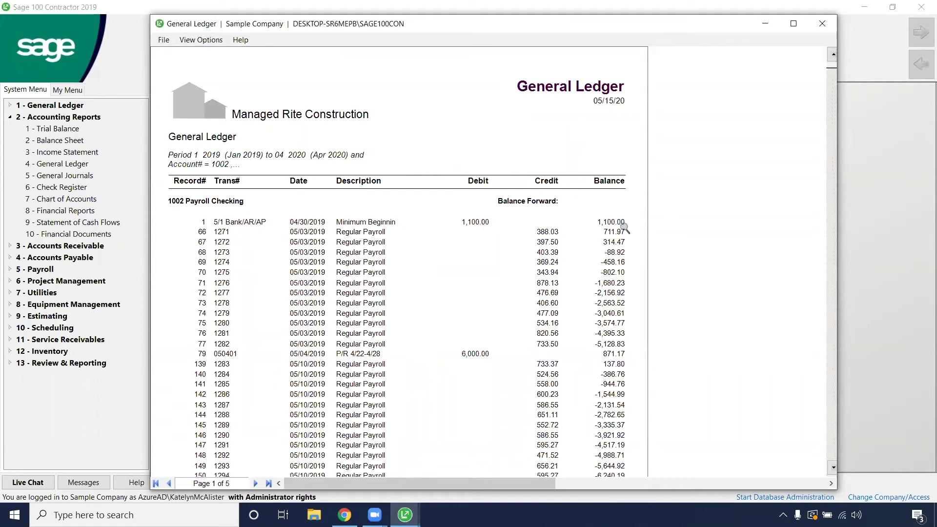
pyautogui.scroll(-10, 529, 230)
pyautogui.scroll(-12, 527, 230)
pyautogui.scroll(-5, 524, 232)
pyautogui.scroll(-3, 524, 231)
pyautogui.scroll(1, 524, 231)
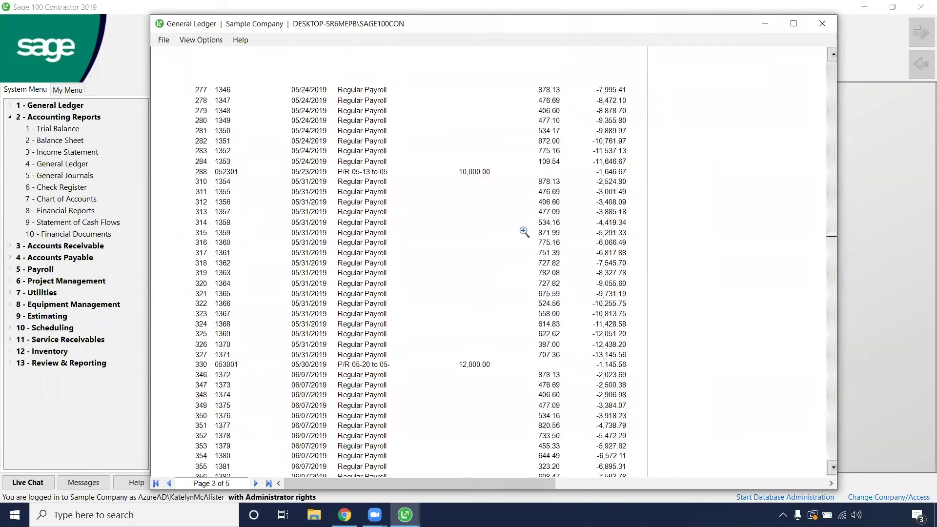
pyautogui.scroll(3, 525, 232)
pyautogui.scroll(1, 525, 232)
pyautogui.scroll(-5, 524, 232)
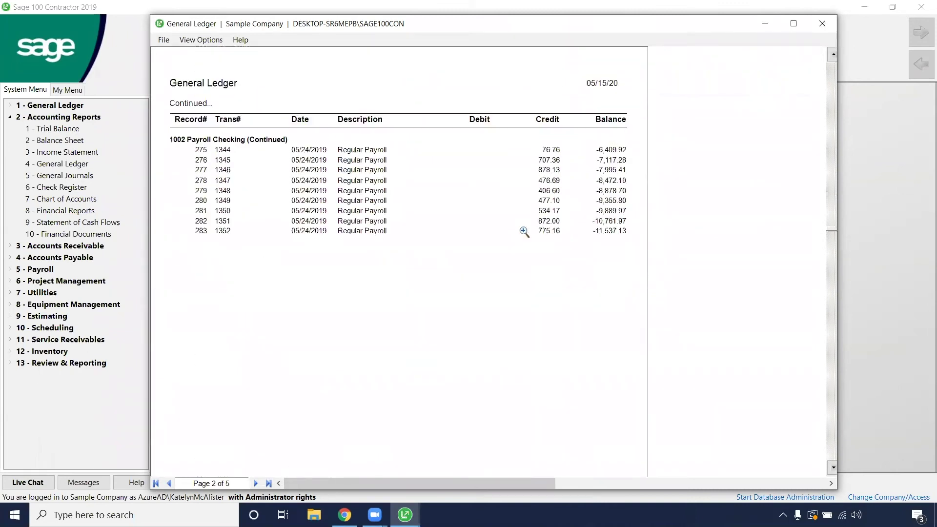
pyautogui.scroll(-6, 524, 232)
pyautogui.scroll(-5, 524, 233)
pyautogui.scroll(-10, 524, 234)
pyautogui.scroll(4, 525, 233)
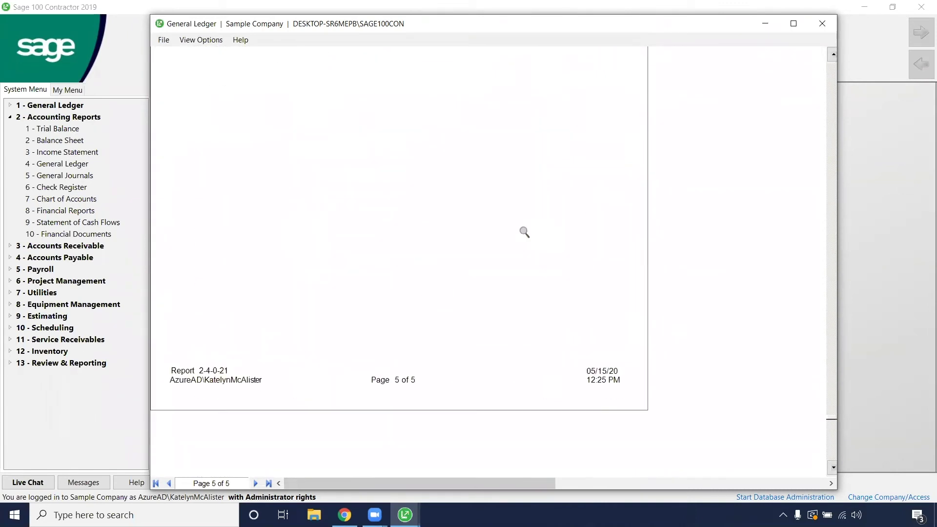
pyautogui.scroll(7, 523, 233)
pyautogui.scroll(1, 583, 194)
pyautogui.scroll(-3, 584, 193)
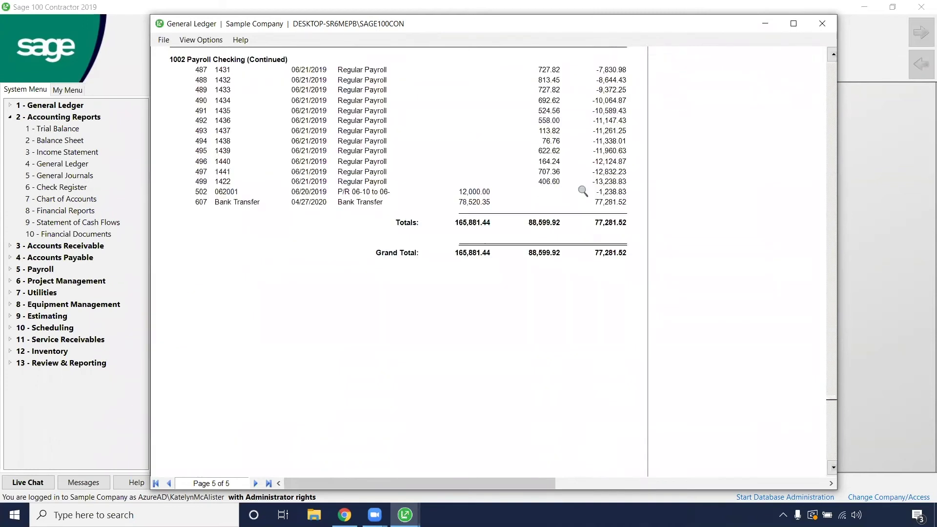
pyautogui.scroll(-1, 583, 192)
pyautogui.scroll(2, 583, 192)
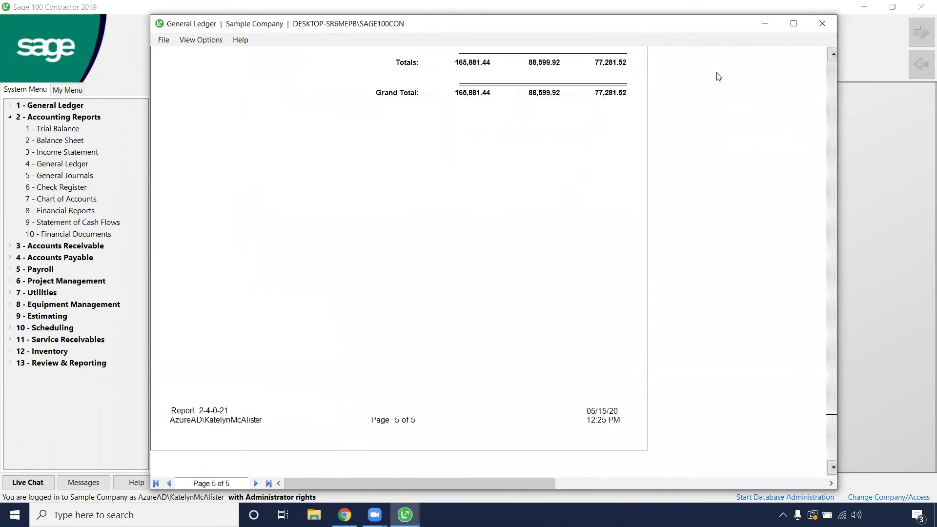
pyautogui.click(821, 26)
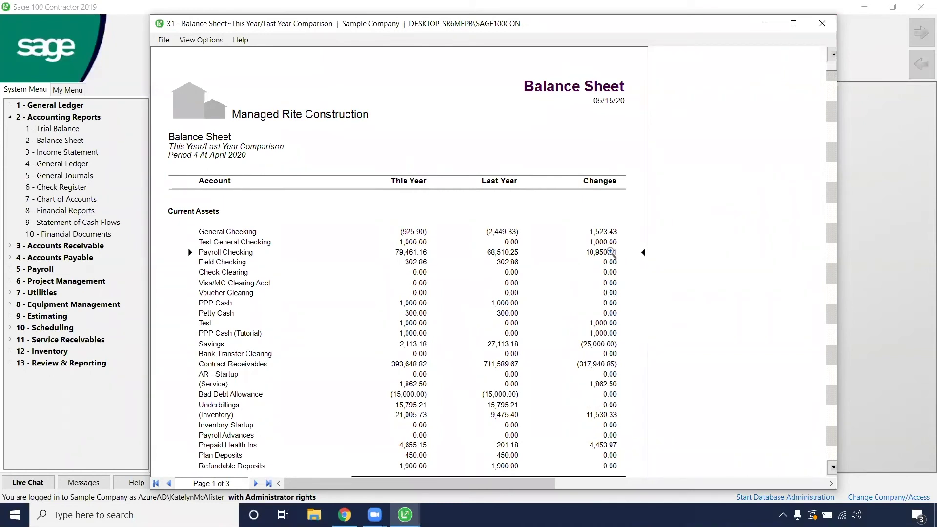
pyautogui.scroll(-10, 608, 282)
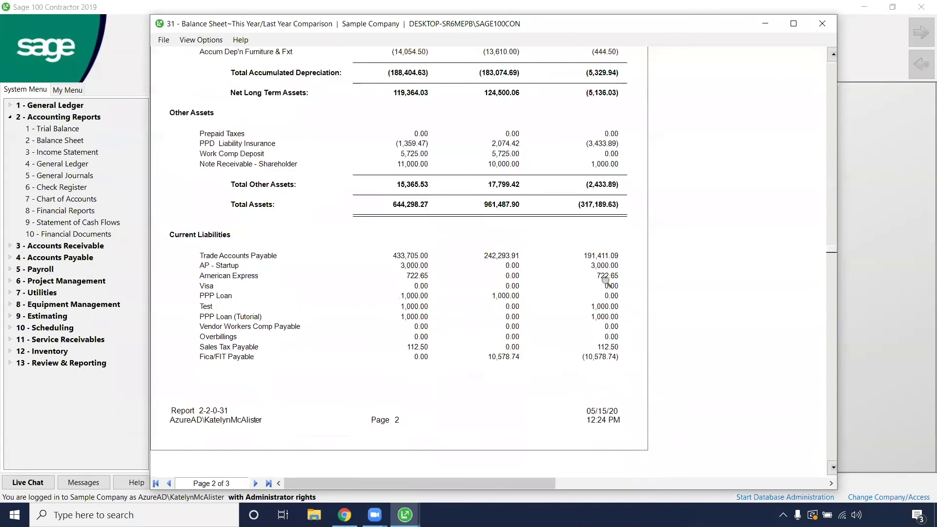
pyautogui.scroll(2, 445, 207)
pyautogui.scroll(5, 445, 207)
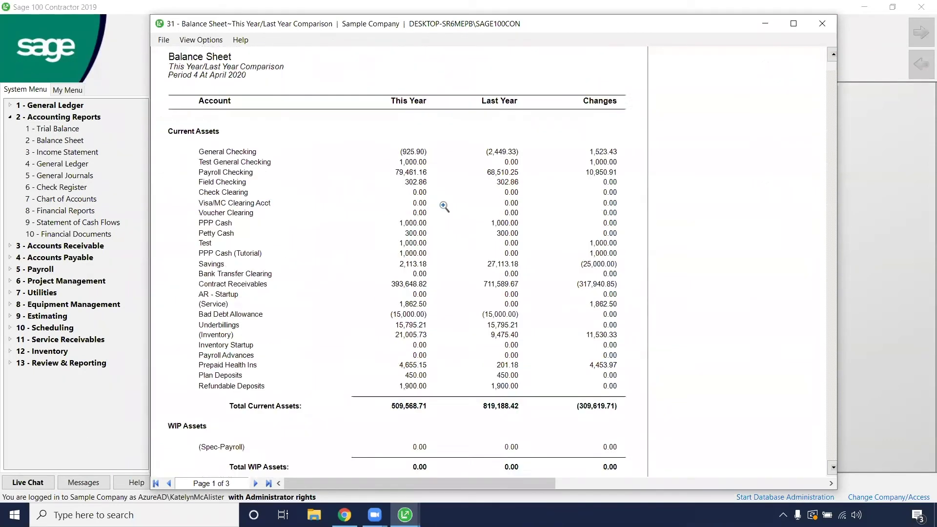
pyautogui.scroll(3, 444, 207)
pyautogui.scroll(-5, 444, 207)
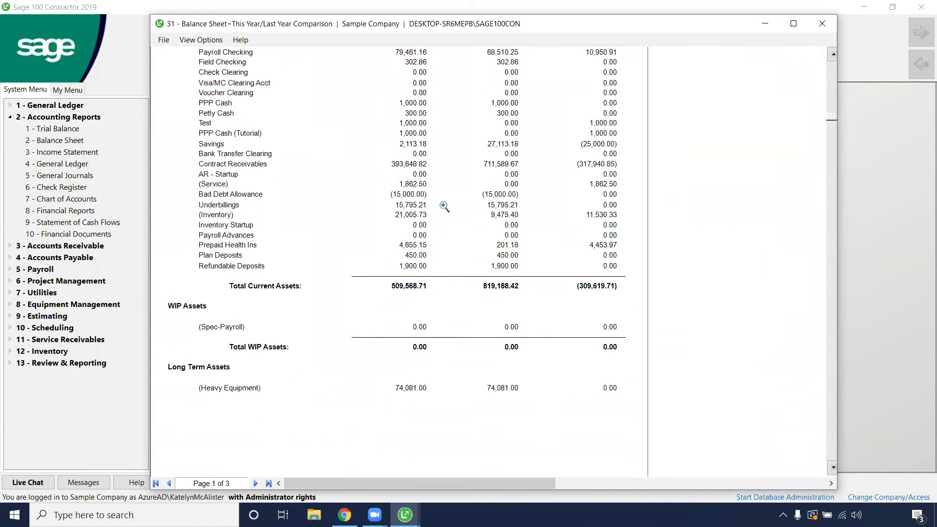
pyautogui.scroll(-3, 445, 208)
pyautogui.scroll(-5, 445, 207)
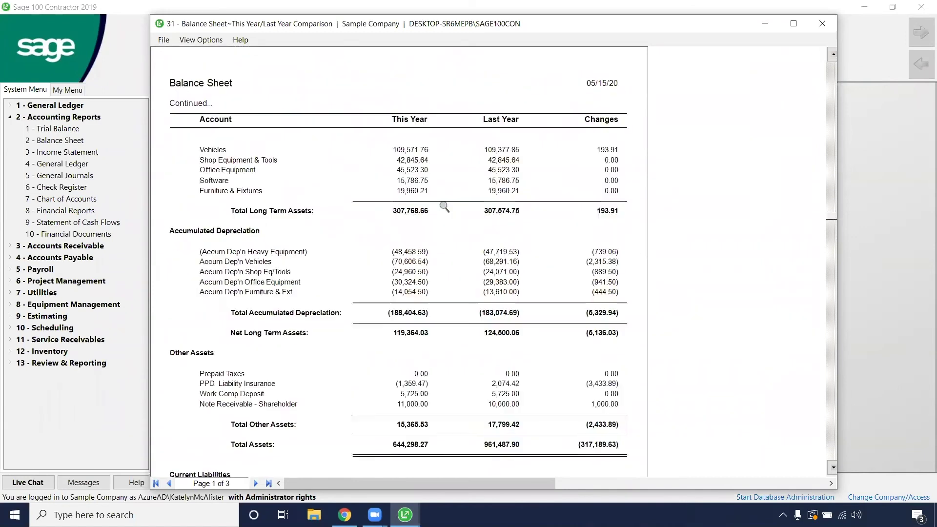
pyautogui.scroll(-6, 444, 207)
pyautogui.scroll(-7, 444, 207)
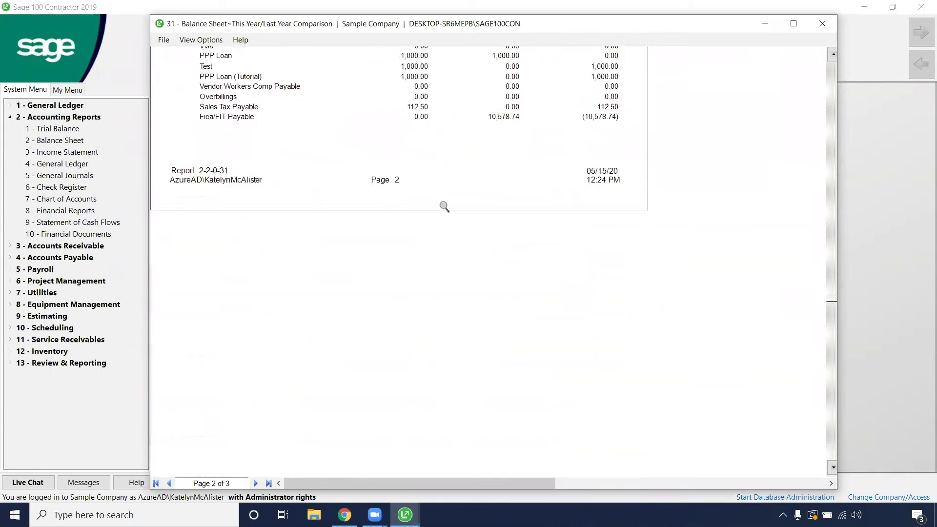
pyautogui.scroll(4, 444, 207)
pyautogui.scroll(1, 445, 208)
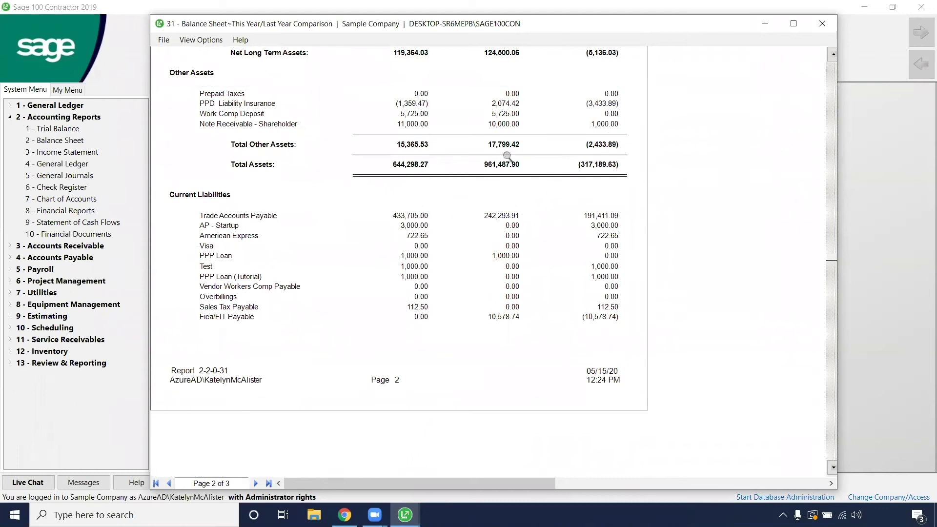
pyautogui.scroll(-5, 530, 232)
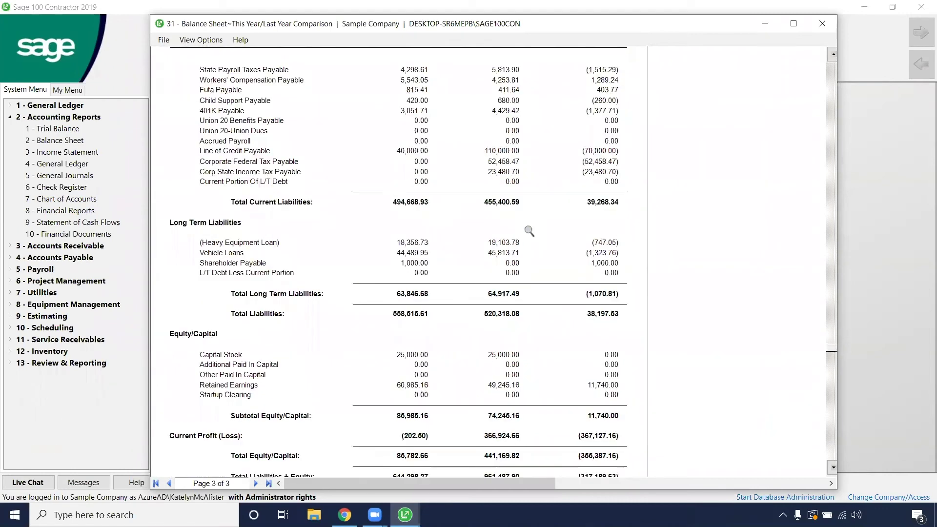
pyautogui.scroll(-10, 530, 232)
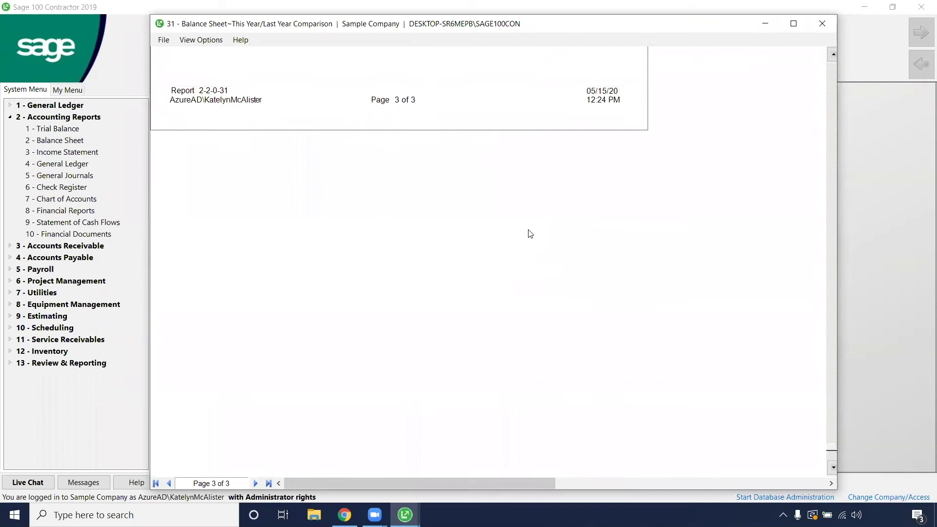
pyautogui.scroll(6, 529, 233)
pyautogui.scroll(3, 529, 233)
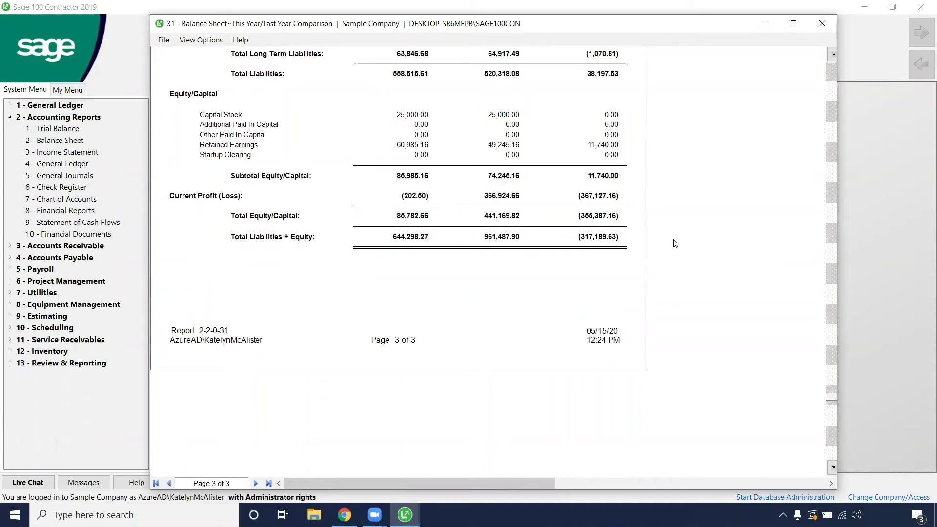
pyautogui.scroll(10, 678, 232)
pyautogui.scroll(10, 676, 243)
pyautogui.scroll(3, 675, 243)
pyautogui.scroll(5, 676, 244)
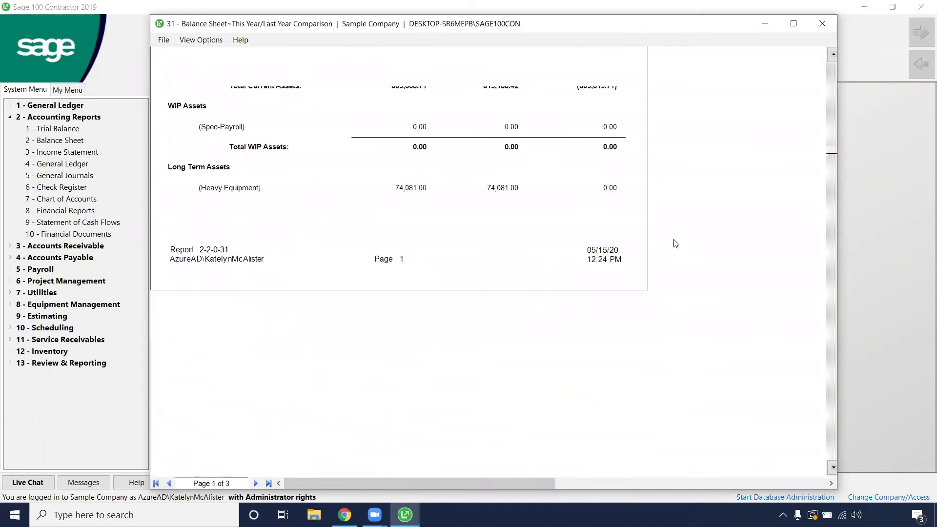
pyautogui.scroll(1, 675, 243)
pyautogui.scroll(9, 676, 243)
pyautogui.scroll(-1, 675, 243)
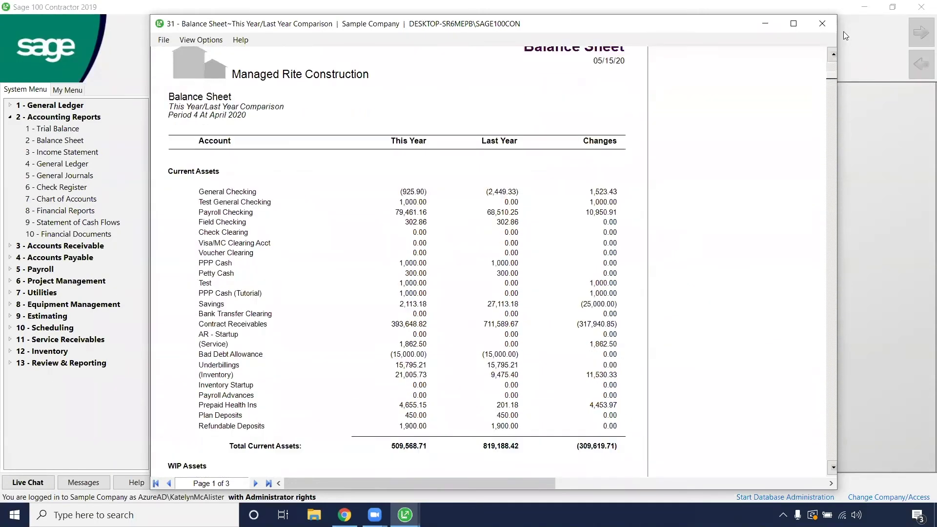
# Close the This Year/Last Year Comparison balance sheet preview window
pyautogui.click(820, 24)
pyautogui.click(358, 189)
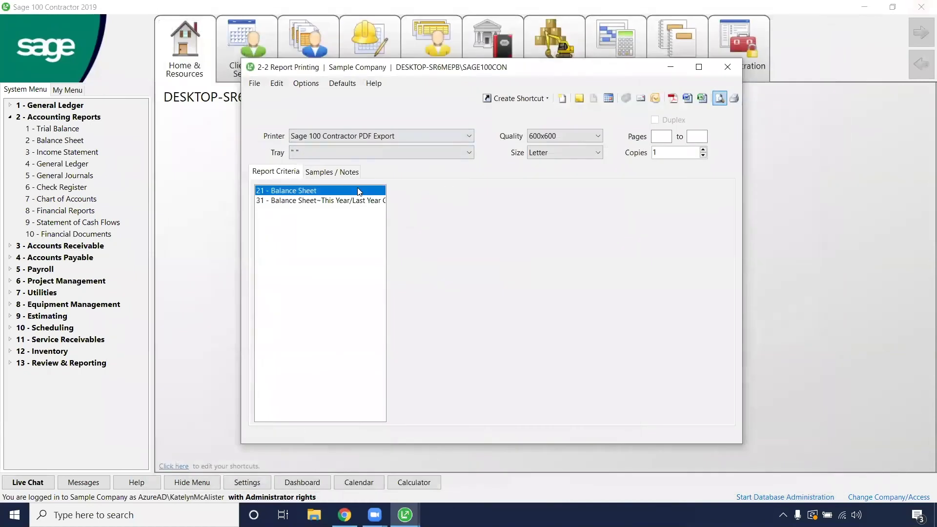
pyautogui.click(721, 98)
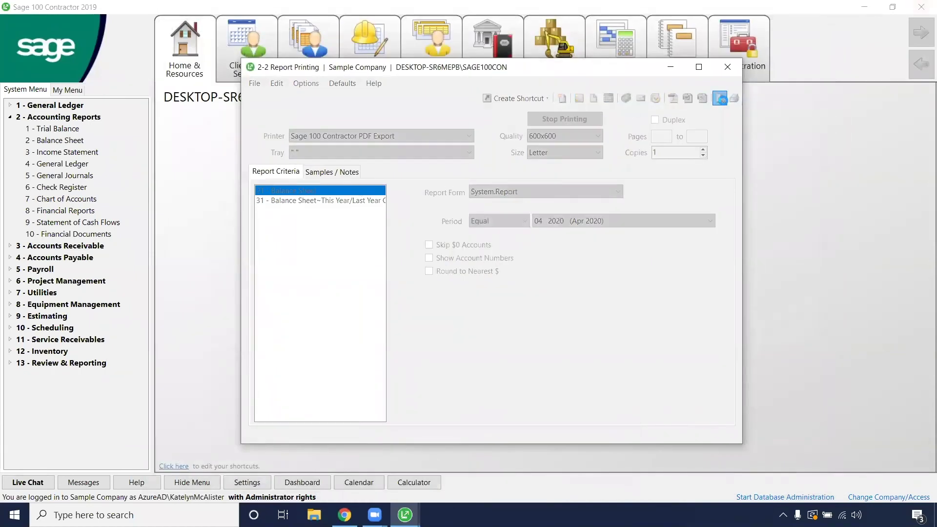
pyautogui.scroll(-5, 433, 318)
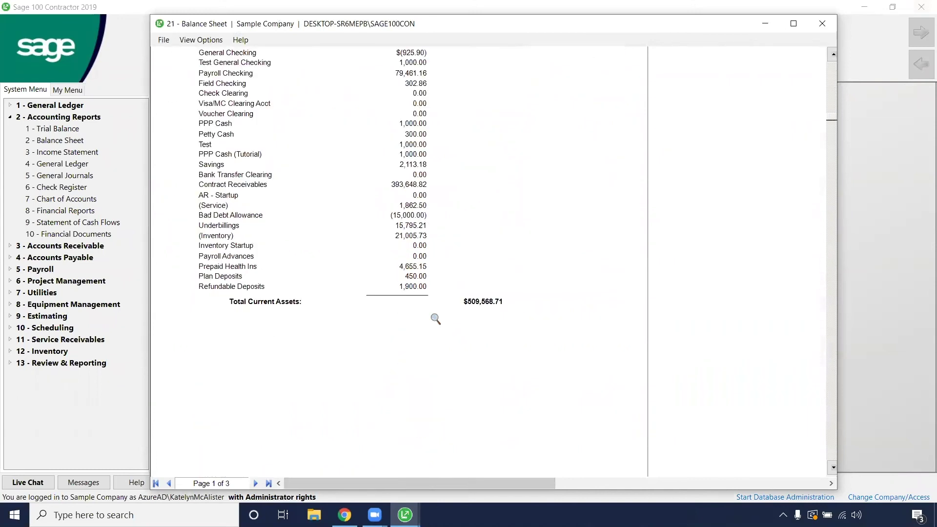
pyautogui.scroll(-5, 435, 318)
pyautogui.scroll(-1, 435, 318)
pyautogui.scroll(-4, 435, 318)
pyautogui.scroll(-1, 435, 318)
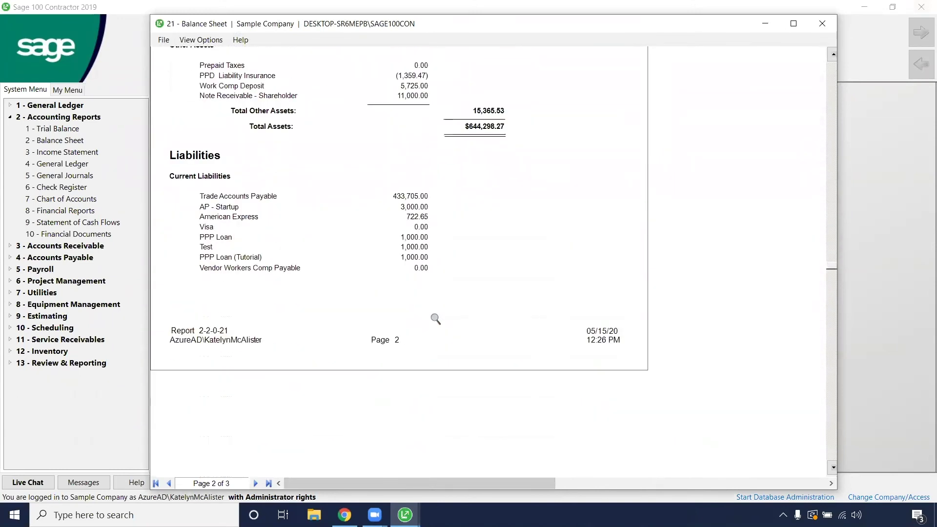
pyautogui.scroll(-5, 436, 319)
pyautogui.scroll(-3, 436, 319)
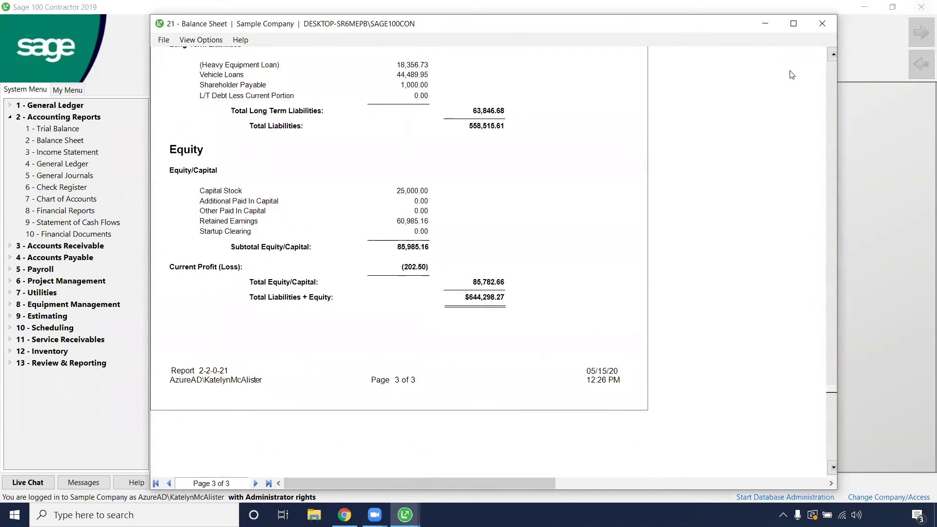
pyautogui.click(823, 24)
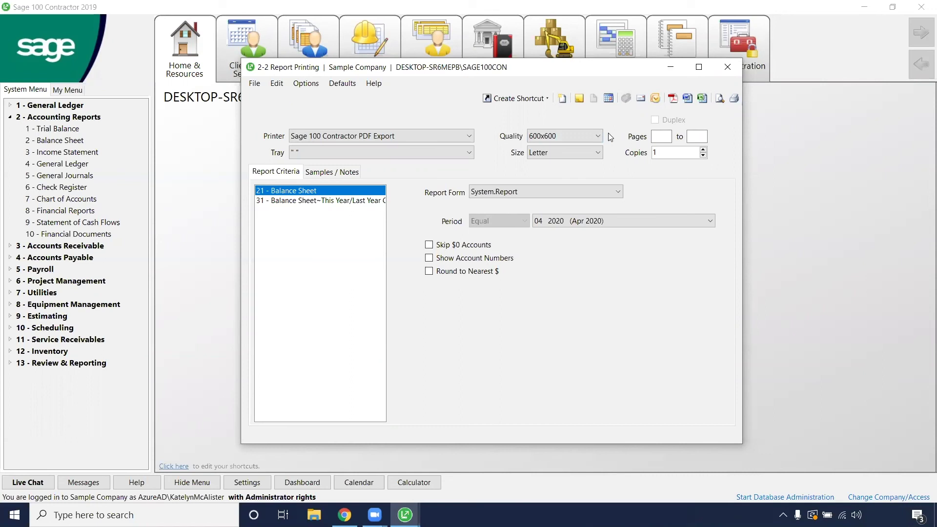
# Close the 2-2 Report Printing dialog to return to the main company window
pyautogui.click(729, 66)
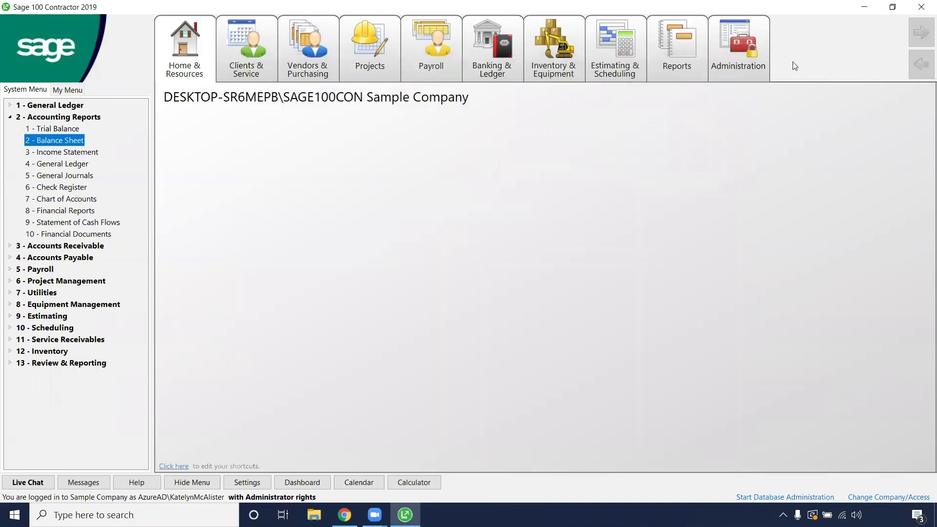